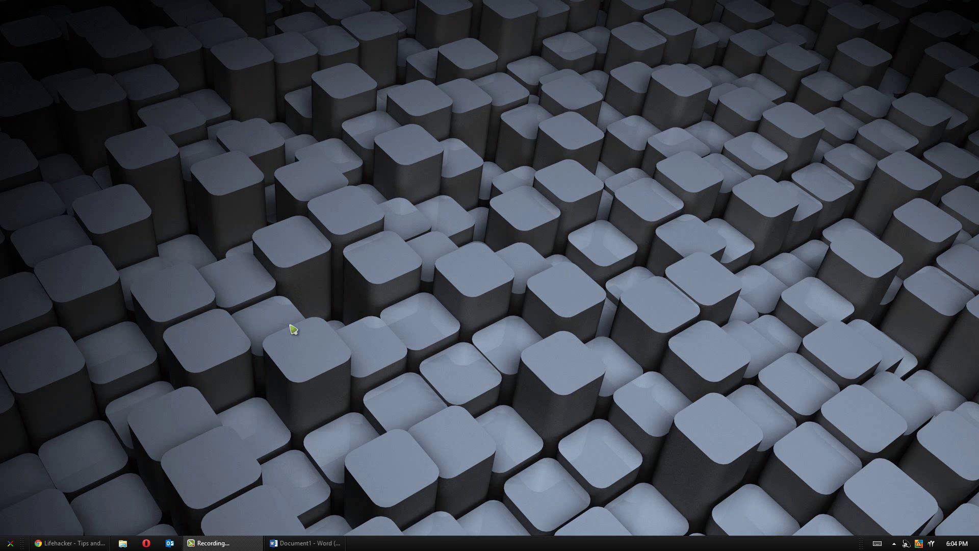
Put Word on the left beside Chrome's Lifehacker page and add '2' so the text reads 'Hh2'
{"action": "left_click", "coordinate": [307, 543]}
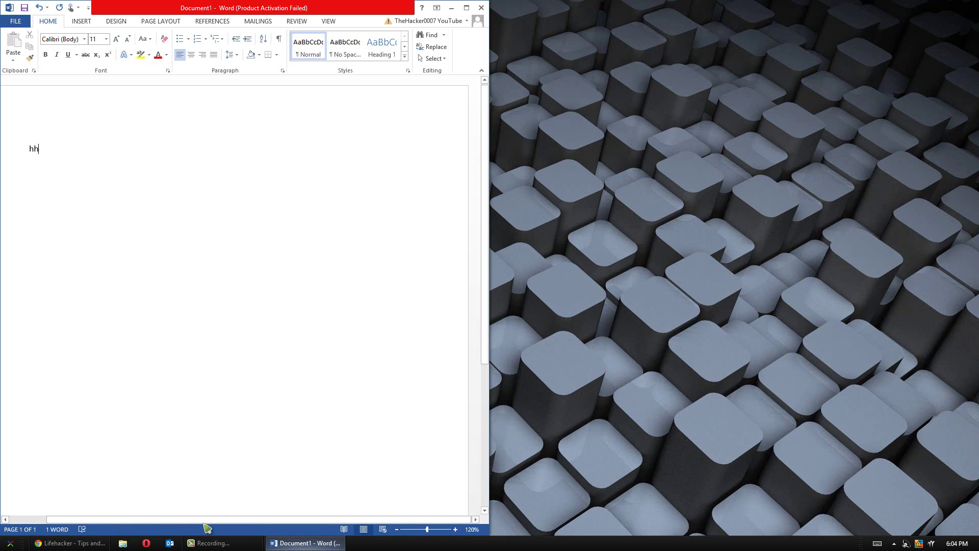
{"action": "left_click", "coordinate": [83, 543]}
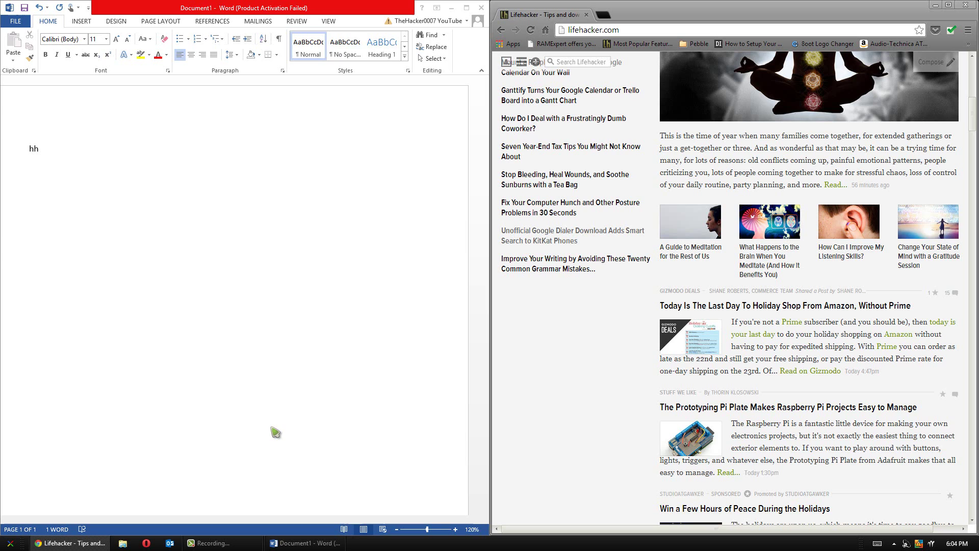
{"action": "left_click", "coordinate": [268, 316]}
{"action": "type", "text": "2"}
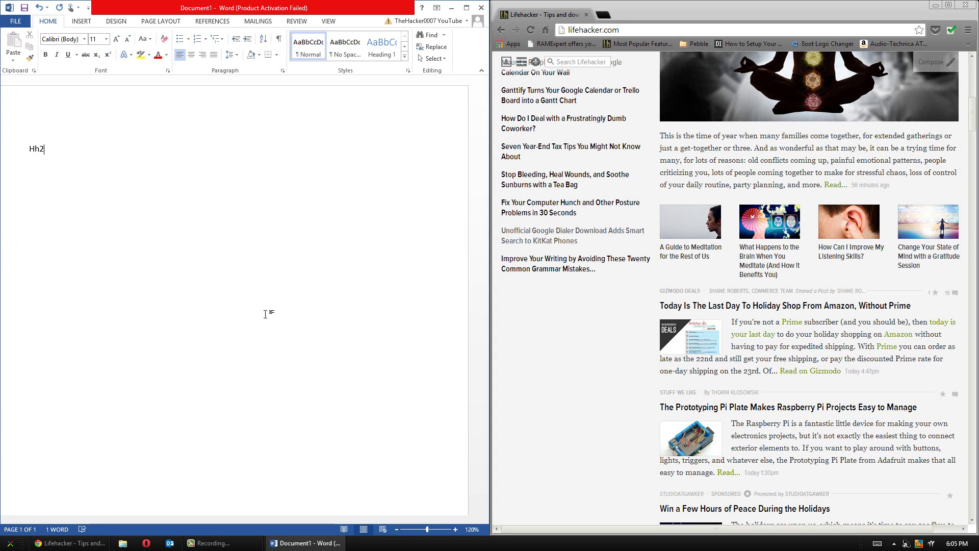
Open and scroll the Lifehacker holiday-stress mindfulness article, then make Word the active window
{"action": "left_click", "coordinate": [811, 162]}
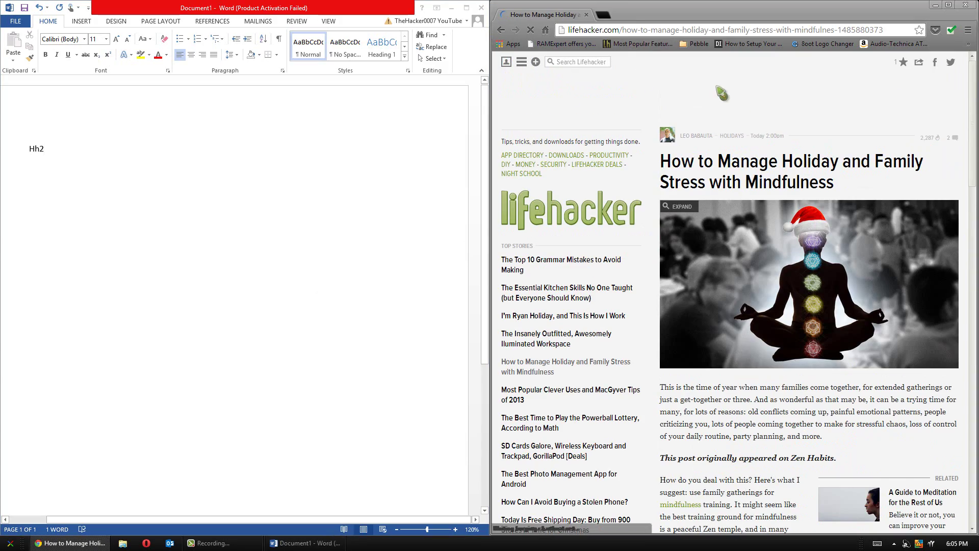
{"action": "scroll", "coordinate": [948, 189], "scroll_direction": "down", "scroll_amount": 10}
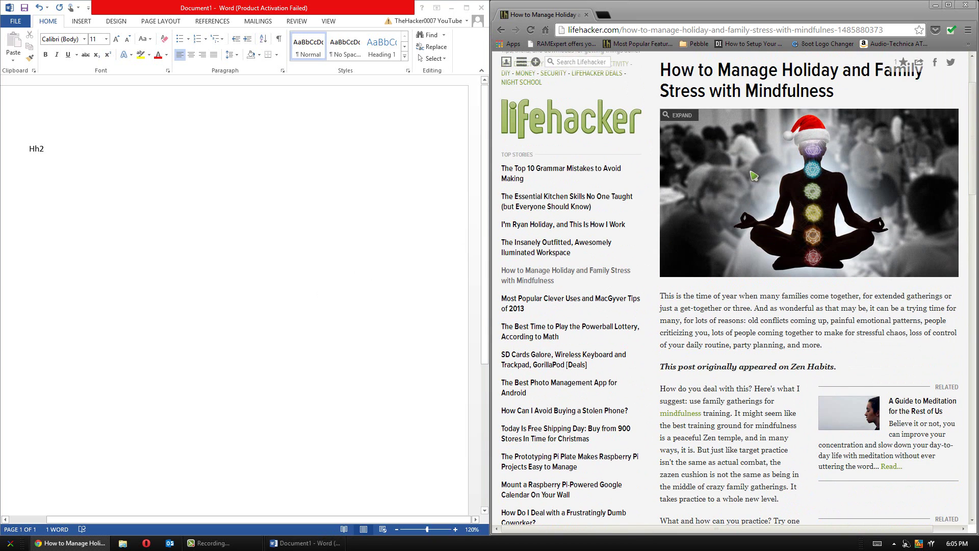
{"action": "left_click", "coordinate": [174, 156]}
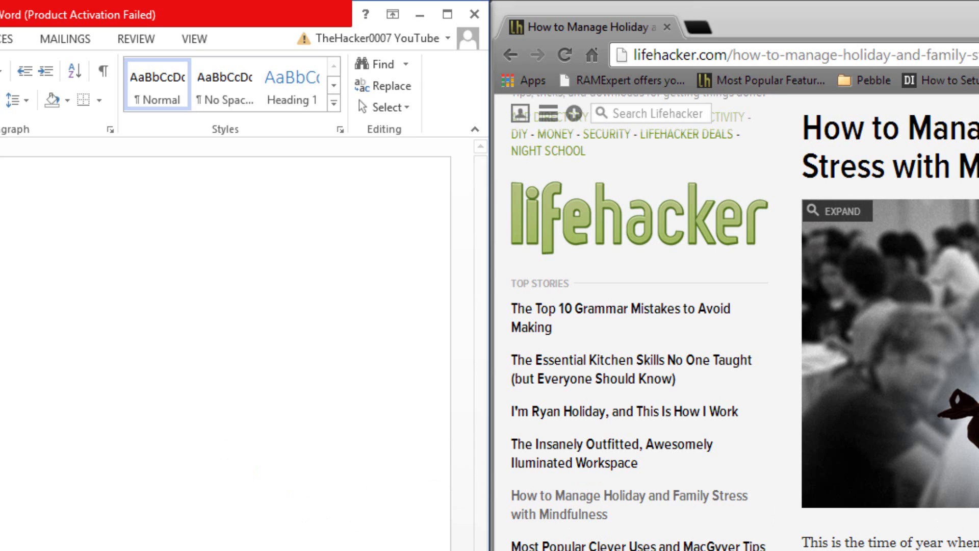
{"action": "left_click", "coordinate": [375, 483]}
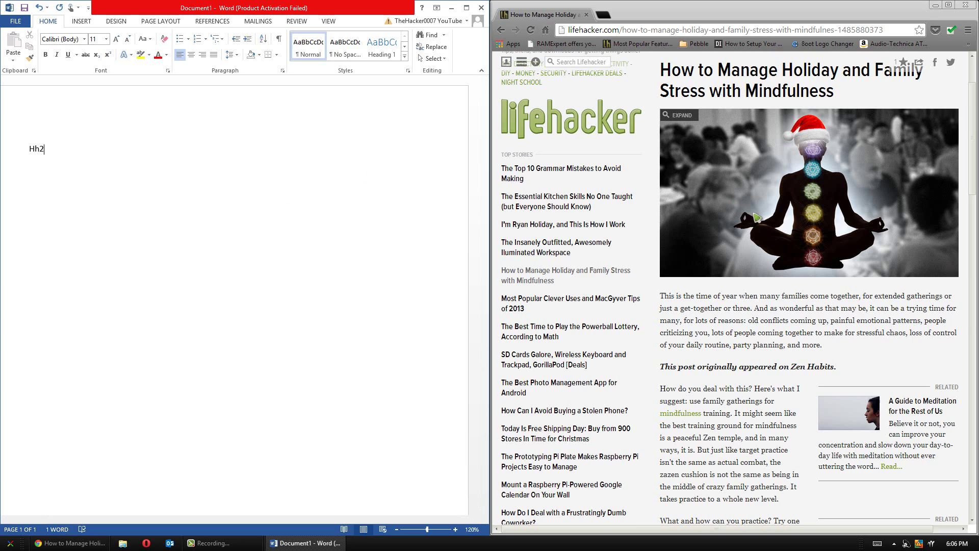
{"action": "scroll", "coordinate": [757, 218], "scroll_direction": "down", "scroll_amount": 5}
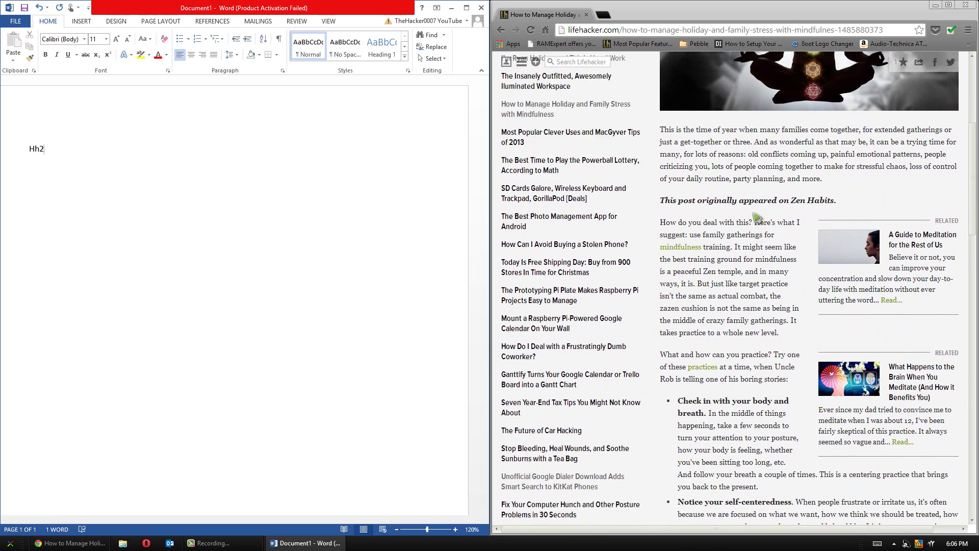
{"action": "scroll", "coordinate": [757, 218], "scroll_direction": "up", "scroll_amount": 5}
{"action": "scroll", "coordinate": [756, 218], "scroll_direction": "down", "scroll_amount": 3}
{"action": "scroll", "coordinate": [757, 217], "scroll_direction": "up", "scroll_amount": 3}
{"action": "scroll", "coordinate": [757, 218], "scroll_direction": "down", "scroll_amount": 2}
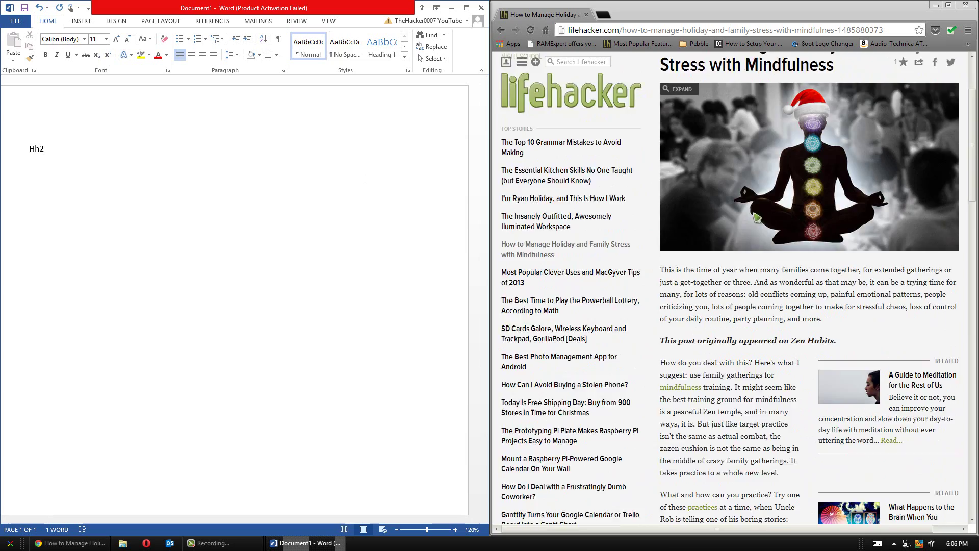
{"action": "scroll", "coordinate": [756, 218], "scroll_direction": "up", "scroll_amount": 3}
{"action": "scroll", "coordinate": [757, 218], "scroll_direction": "down", "scroll_amount": 4}
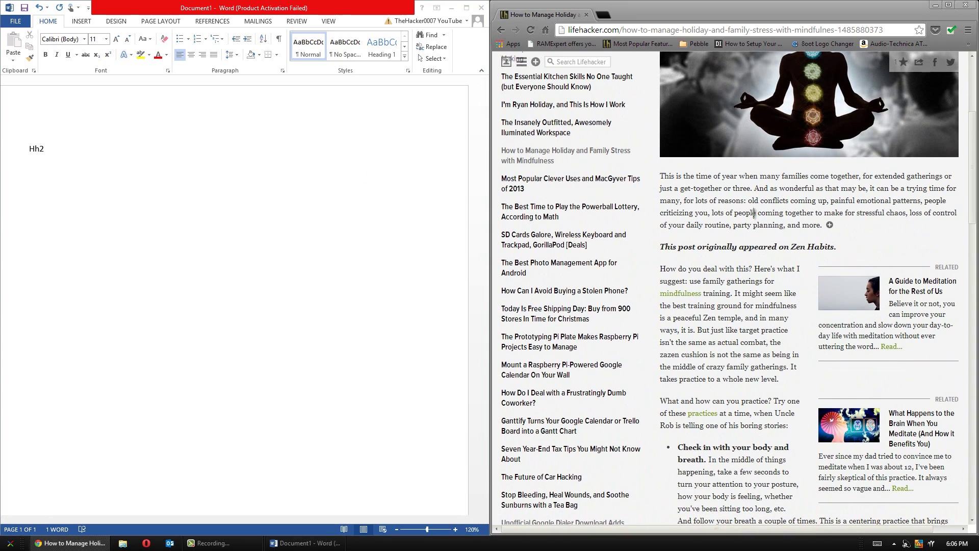
{"action": "scroll", "coordinate": [734, 198], "scroll_direction": "down", "scroll_amount": 1}
{"action": "scroll", "coordinate": [734, 199], "scroll_direction": "up", "scroll_amount": 1}
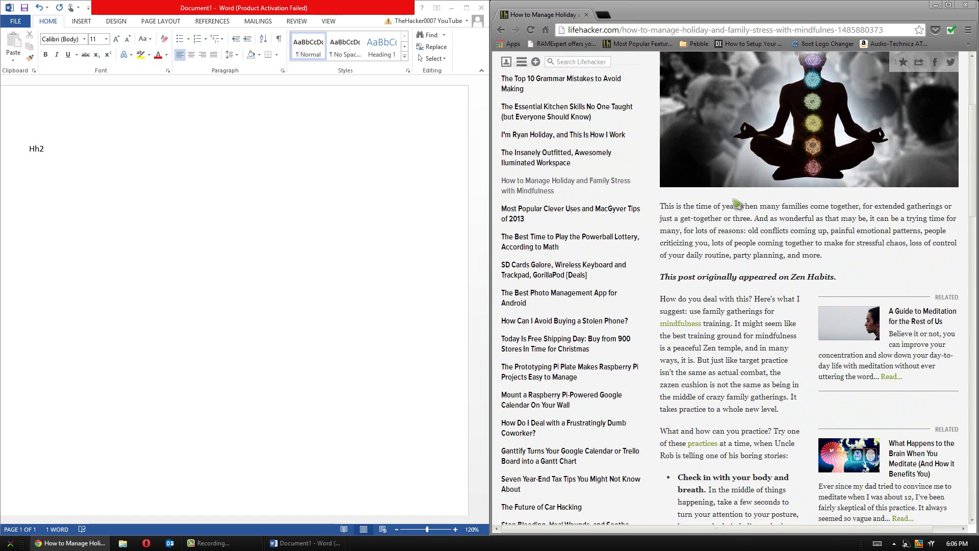
{"action": "scroll", "coordinate": [734, 199], "scroll_direction": "up", "scroll_amount": 3}
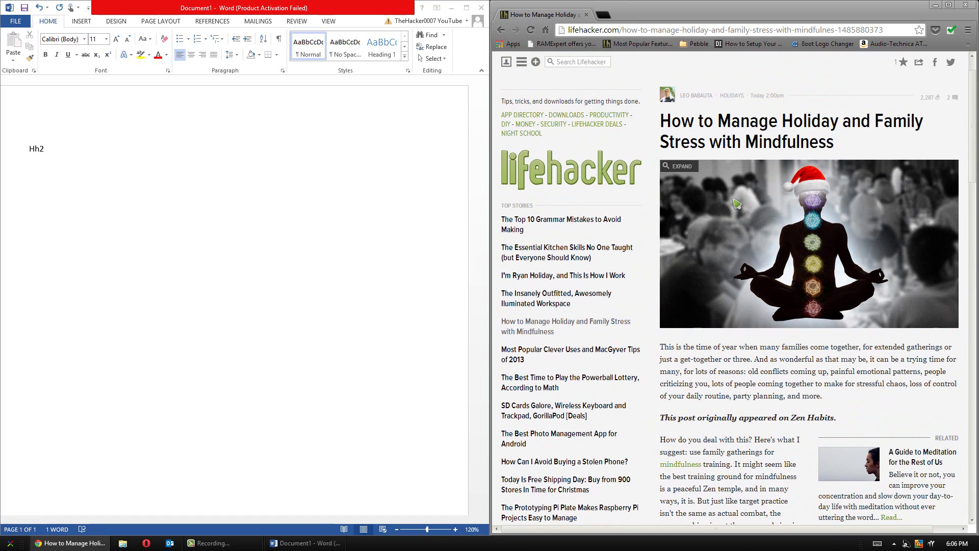
Scroll the Word document down and back up, then launch the downloaded WizMouse setup .exe
{"action": "left_click", "coordinate": [221, 177]}
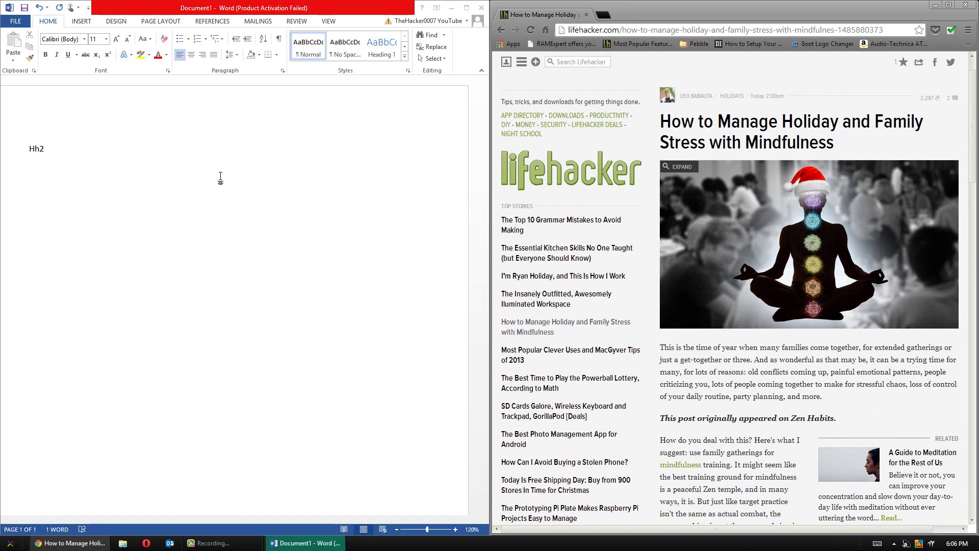
{"action": "scroll", "coordinate": [221, 177], "scroll_direction": "down", "scroll_amount": 10}
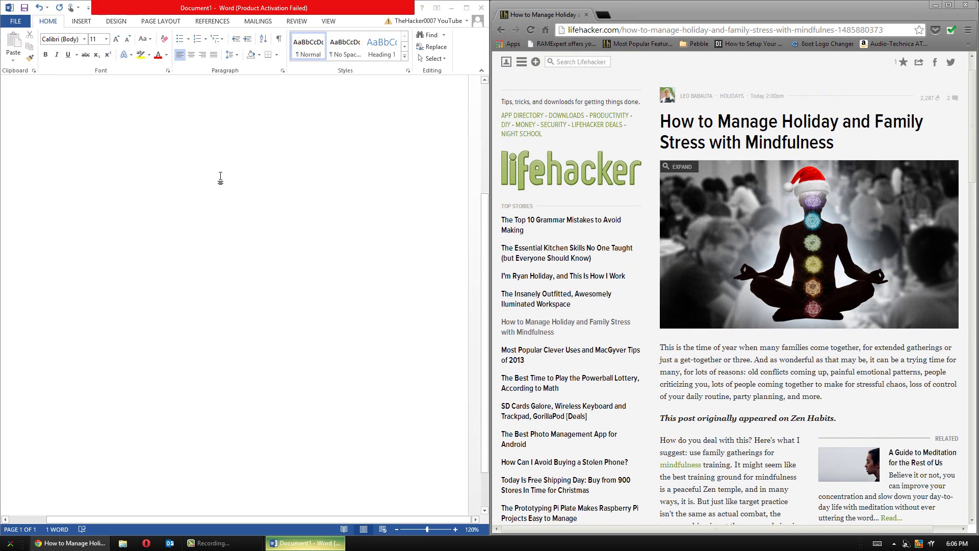
{"action": "scroll", "coordinate": [220, 178], "scroll_direction": "up", "scroll_amount": 10}
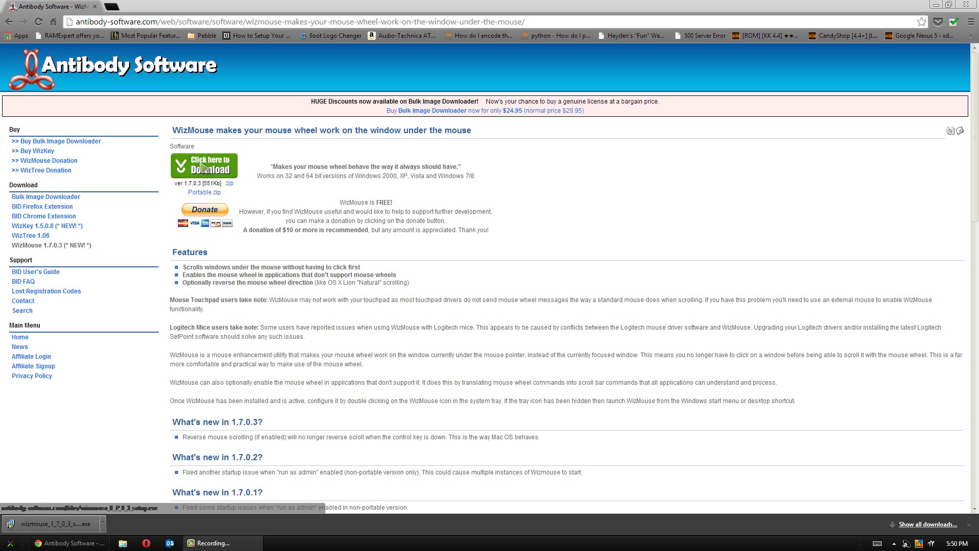
{"action": "left_click", "coordinate": [71, 522]}
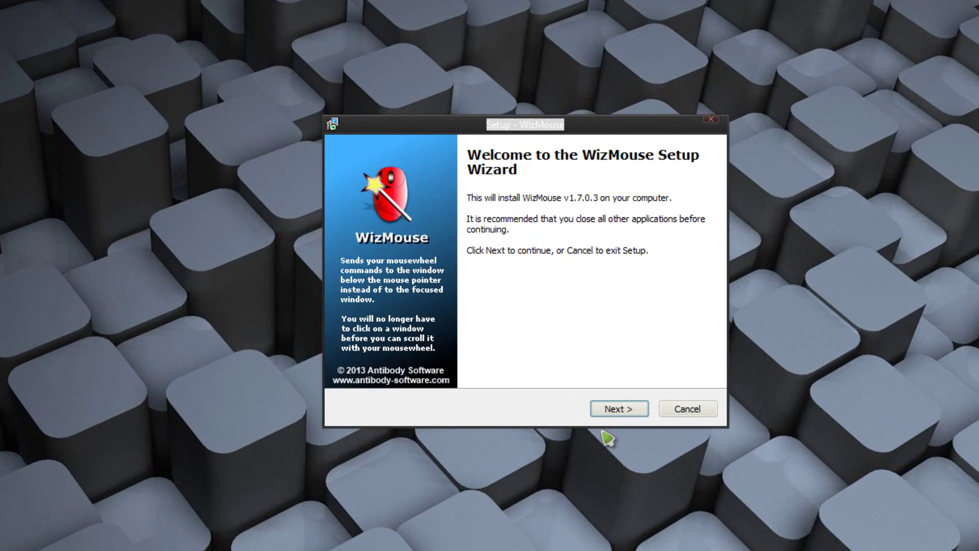
Accept the licence, keep default install and Start Menu folders, install WizMouse 1.7.0.3, and launch it
{"action": "left_click", "coordinate": [619, 408]}
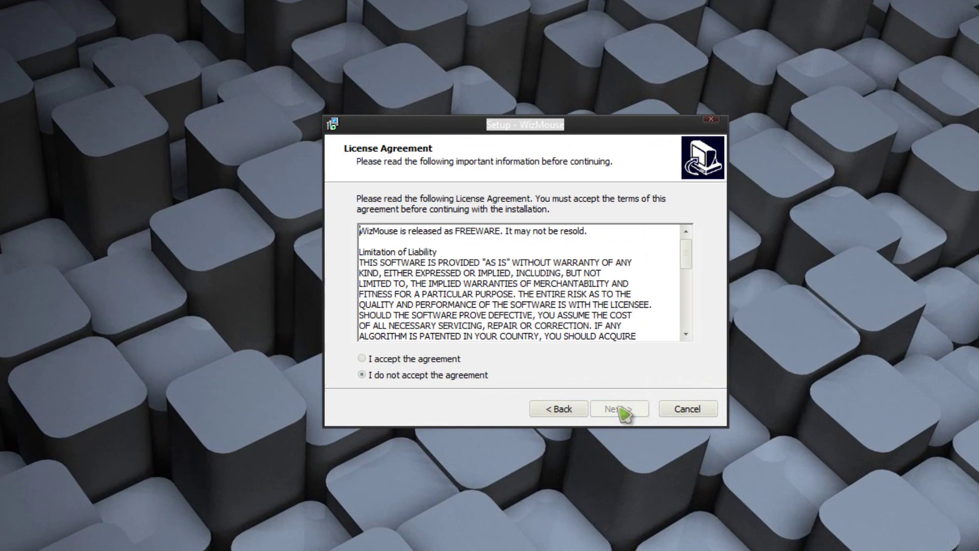
{"action": "left_click", "coordinate": [449, 360]}
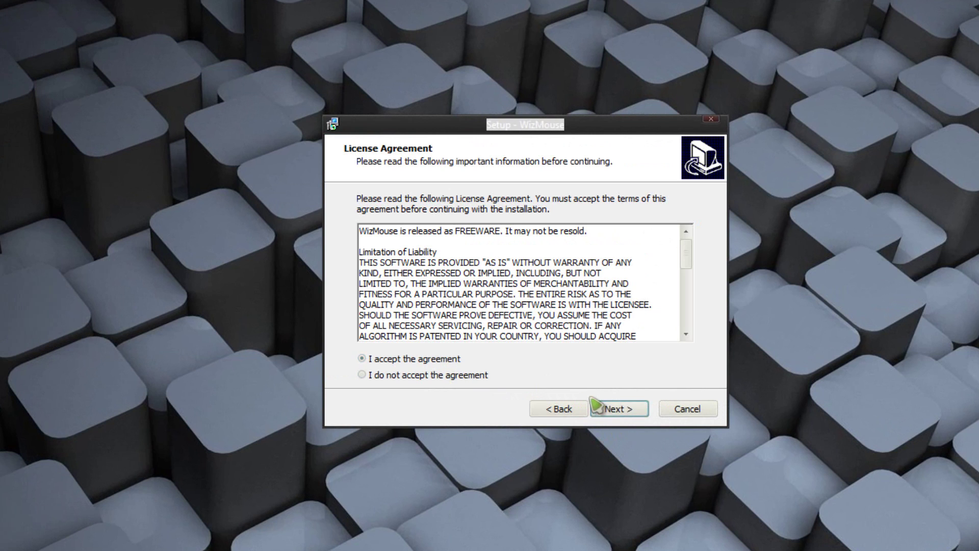
{"action": "left_click", "coordinate": [620, 408]}
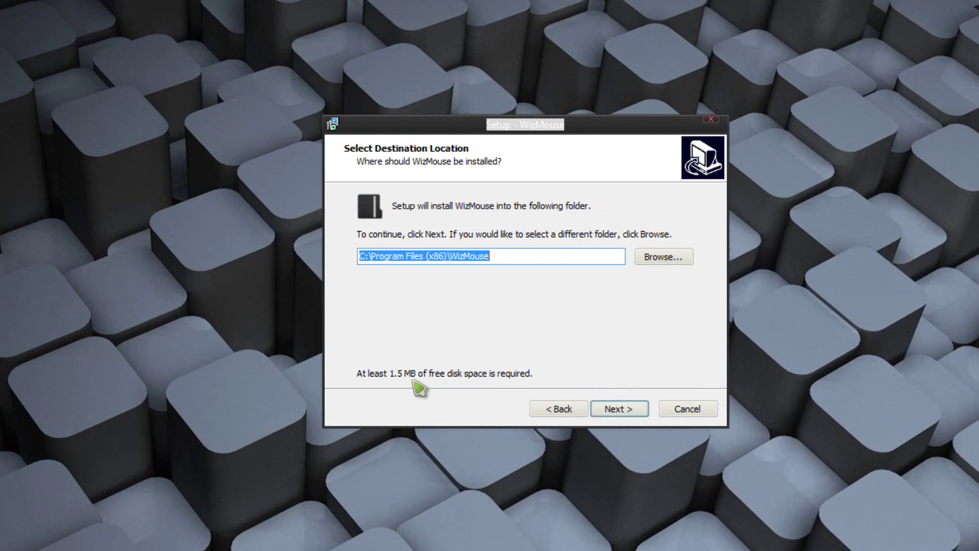
{"action": "left_click", "coordinate": [606, 409]}
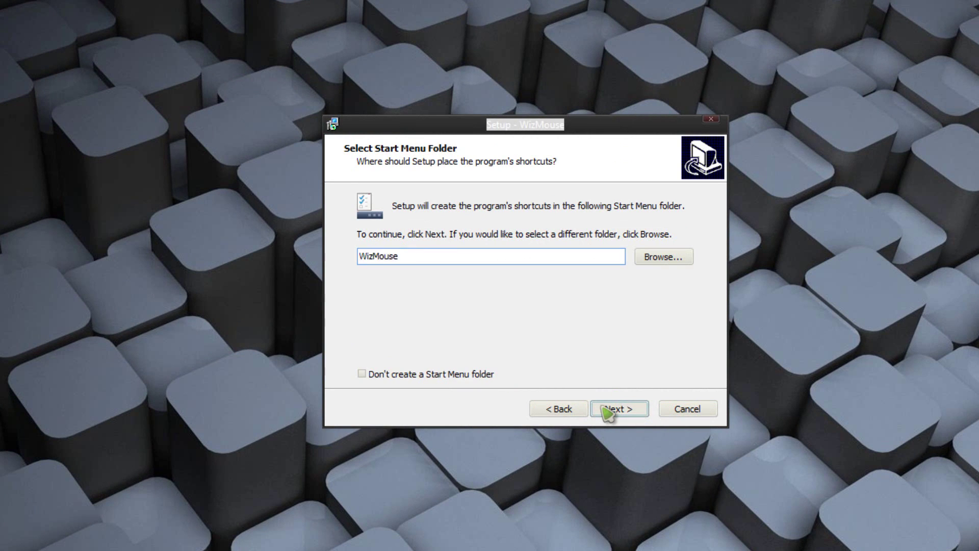
{"action": "left_click", "coordinate": [606, 410]}
{"action": "left_click", "coordinate": [606, 409]}
{"action": "left_click", "coordinate": [606, 409]}
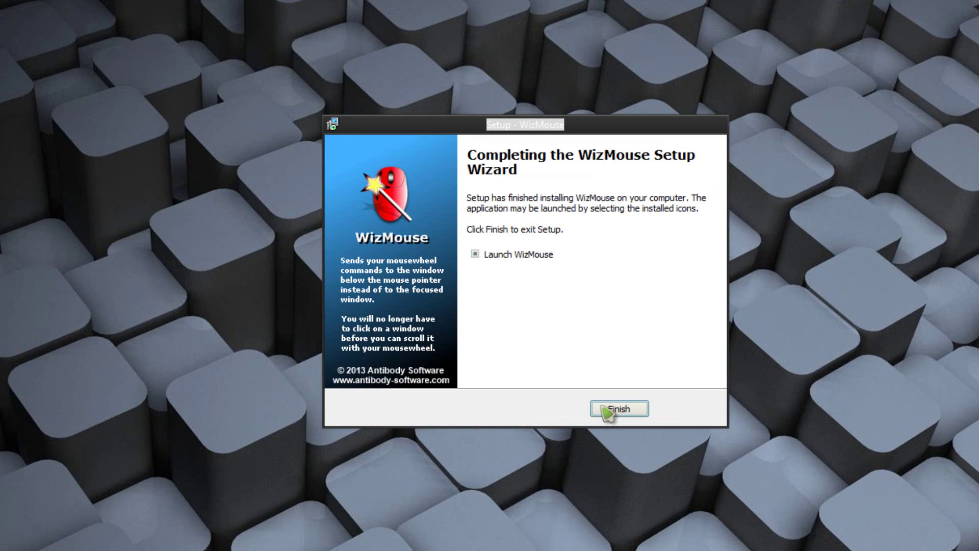
{"action": "left_click", "coordinate": [611, 408]}
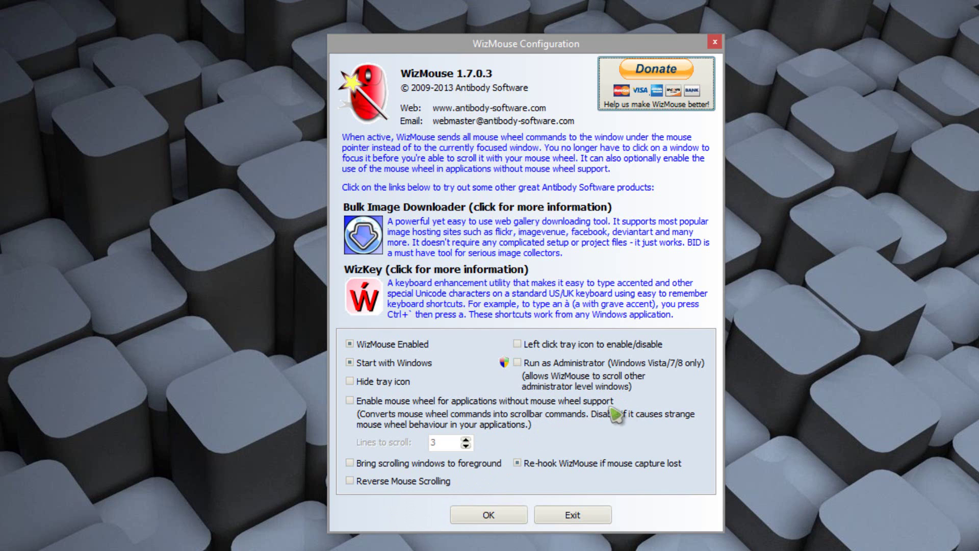
Turn on Run as Administrator in the WizMouse Configuration window
{"action": "left_click", "coordinate": [516, 362]}
{"action": "left_click", "coordinate": [517, 362]}
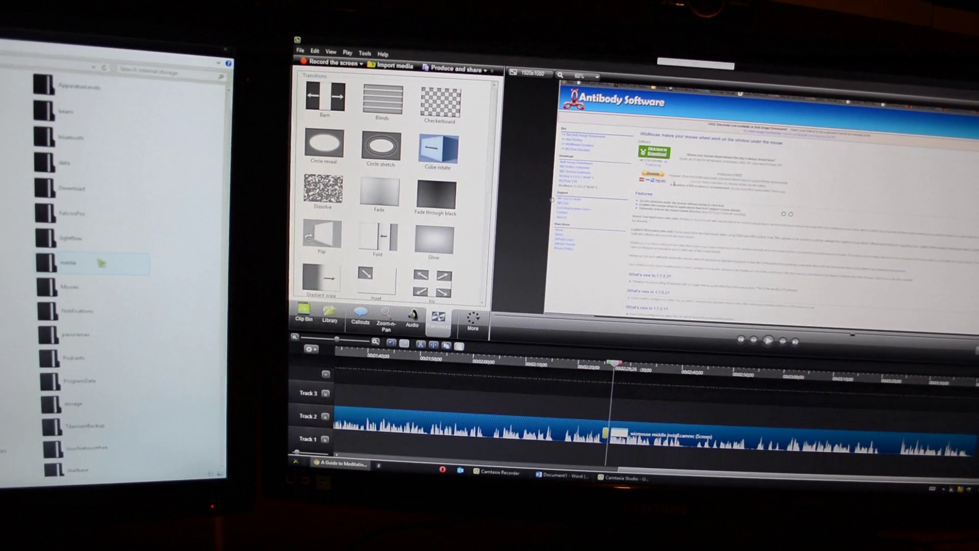
Scroll the inactive Explorer and Camtasia windows, then show the meditation article's reader replies in Chrome
{"action": "scroll", "coordinate": [100, 262], "scroll_direction": "up", "scroll_amount": 1}
{"action": "scroll", "coordinate": [423, 192], "scroll_direction": "down", "scroll_amount": 2}
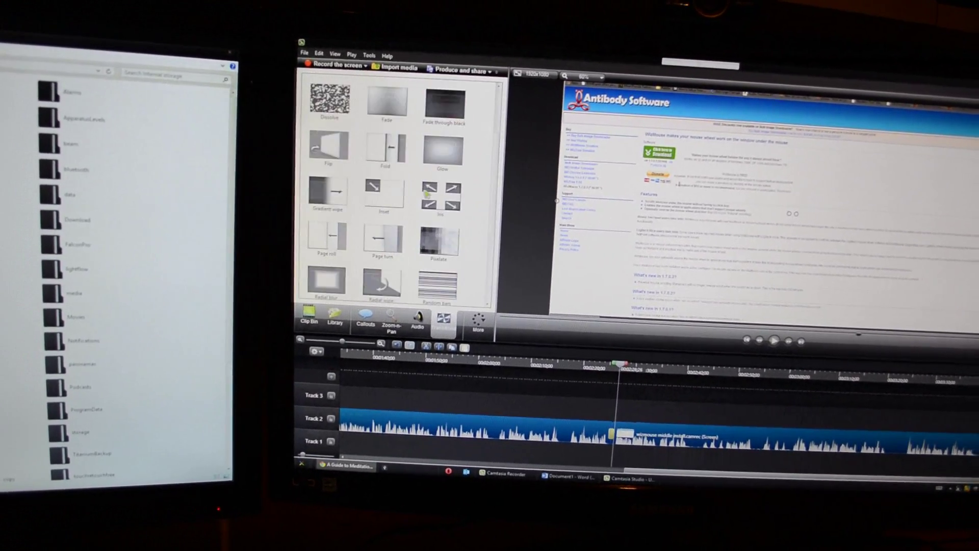
{"action": "scroll", "coordinate": [426, 193], "scroll_direction": "up", "scroll_amount": 2}
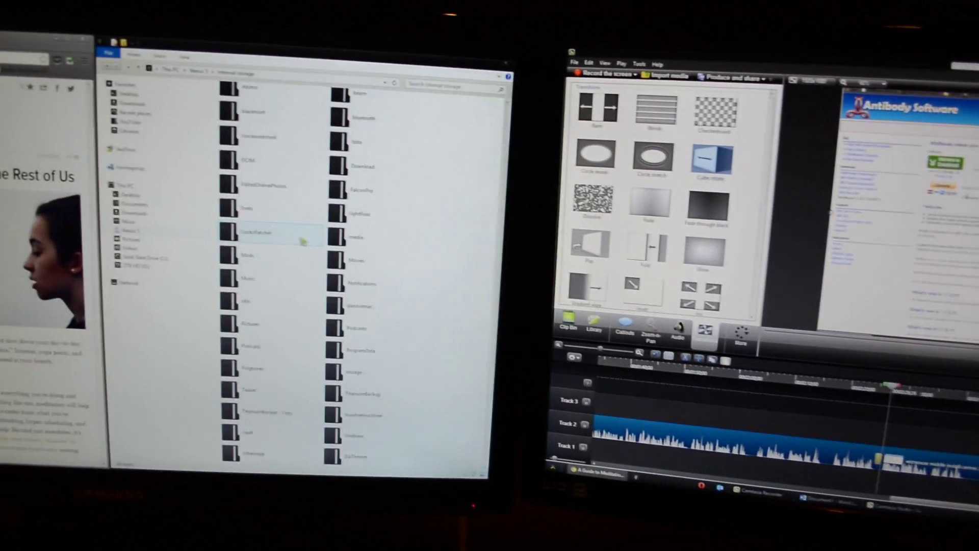
{"action": "scroll", "coordinate": [303, 241], "scroll_direction": "up", "scroll_amount": 2}
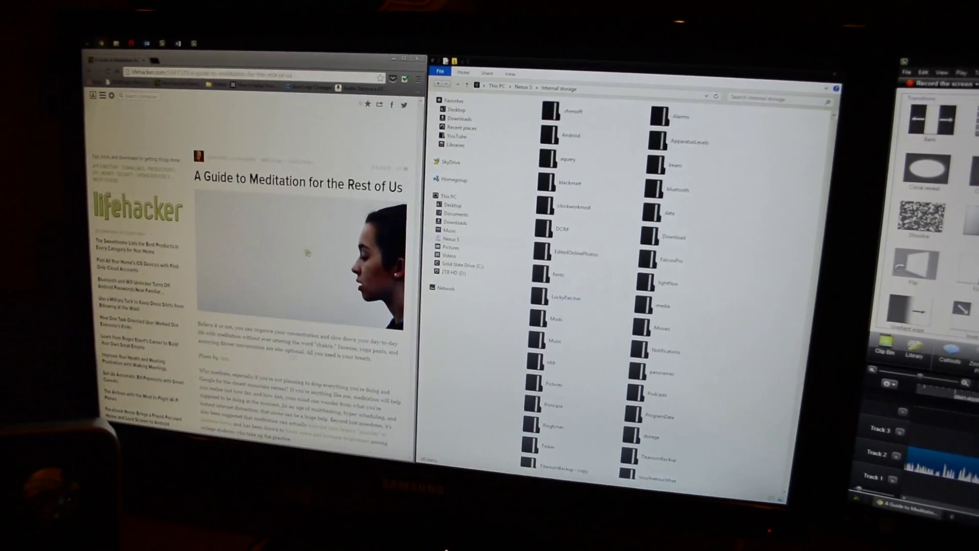
{"action": "left_click", "coordinate": [308, 253]}
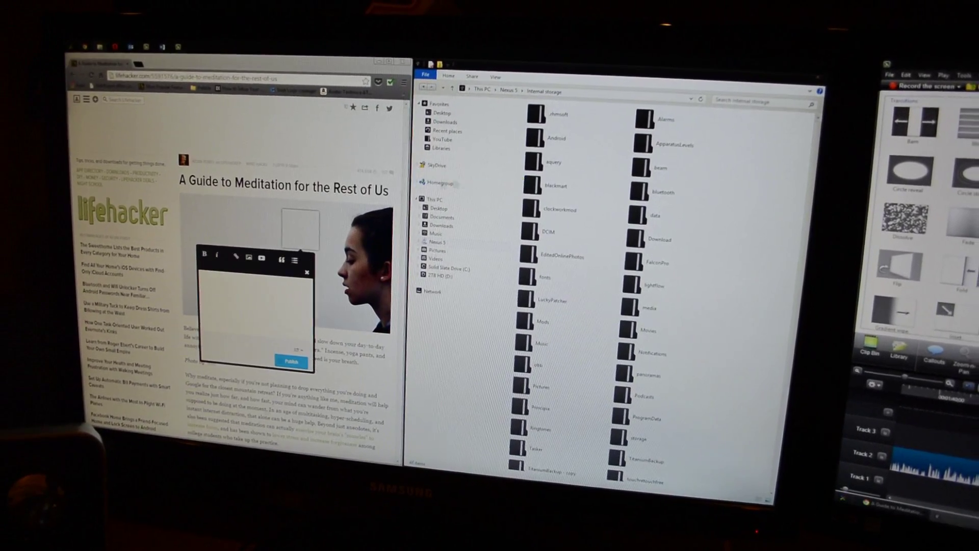
{"action": "left_click", "coordinate": [436, 165]}
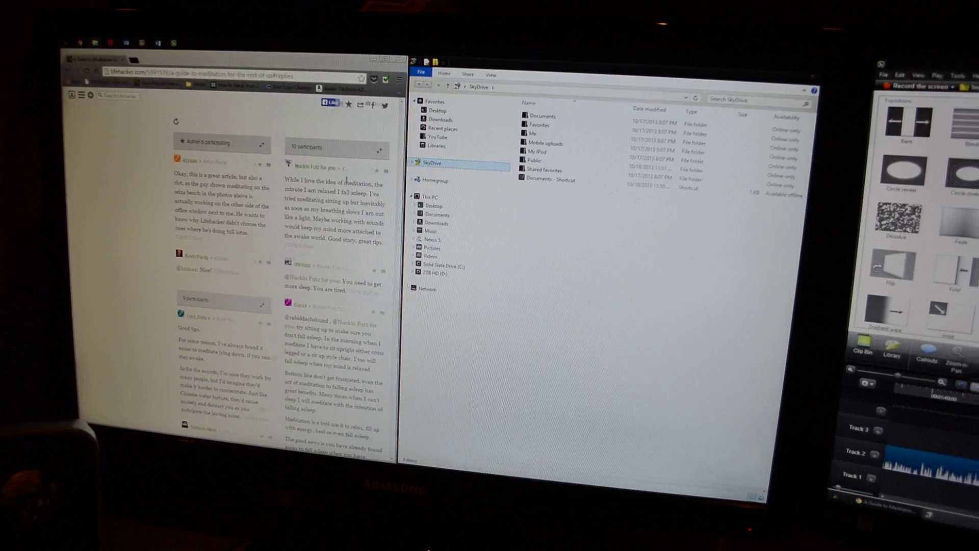
{"action": "scroll", "coordinate": [346, 180], "scroll_direction": "down", "scroll_amount": 3}
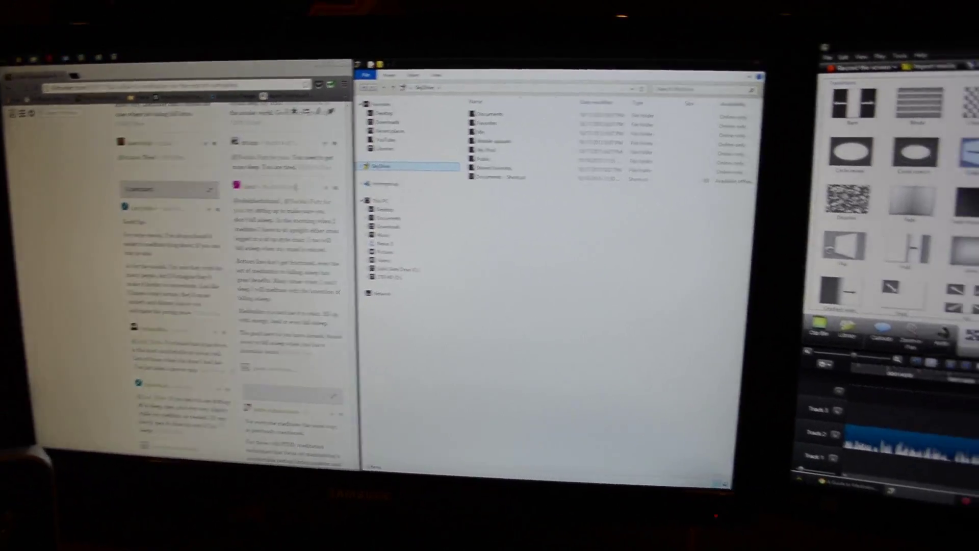